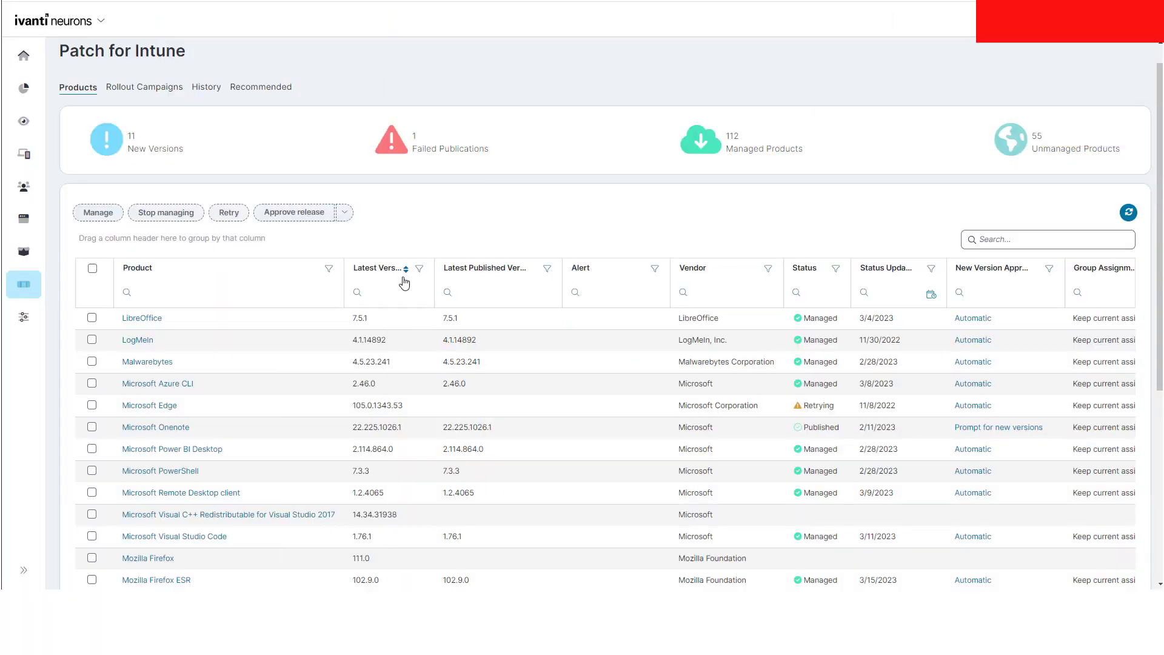
scroll(403, 273, "down", 3)
scroll(400, 292, "down", 3)
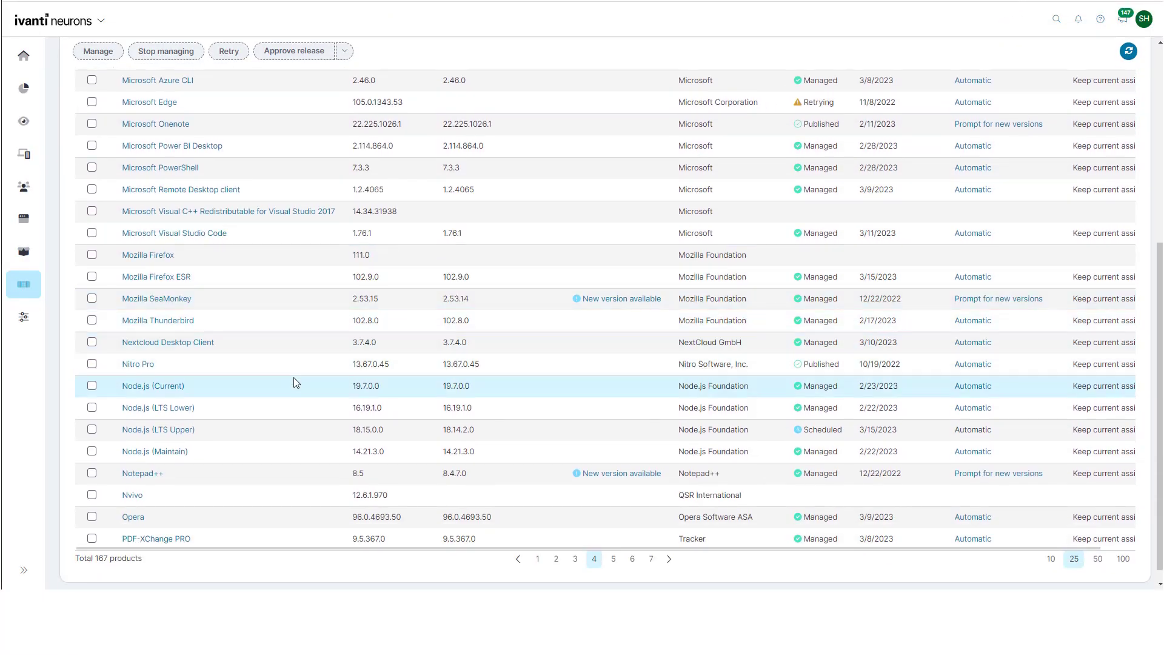
Open the Node.js (LTS Upper) product details and select version 18.13.0.0.
left_click(177, 432)
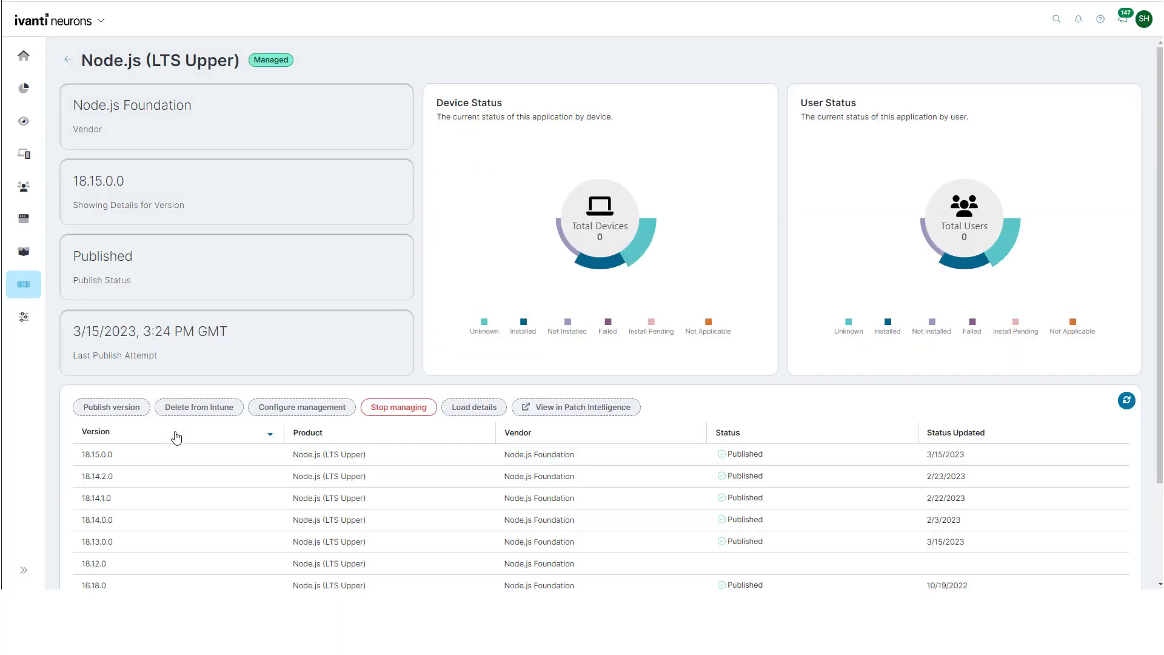
scroll(206, 438, "down", 2)
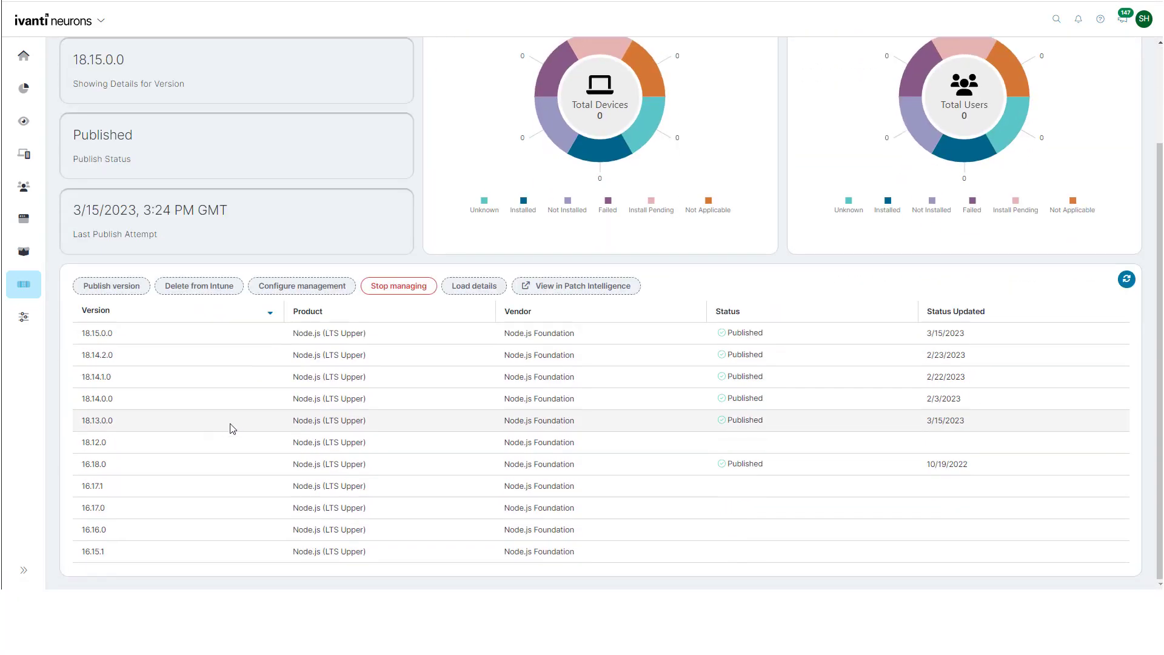
left_click(275, 421)
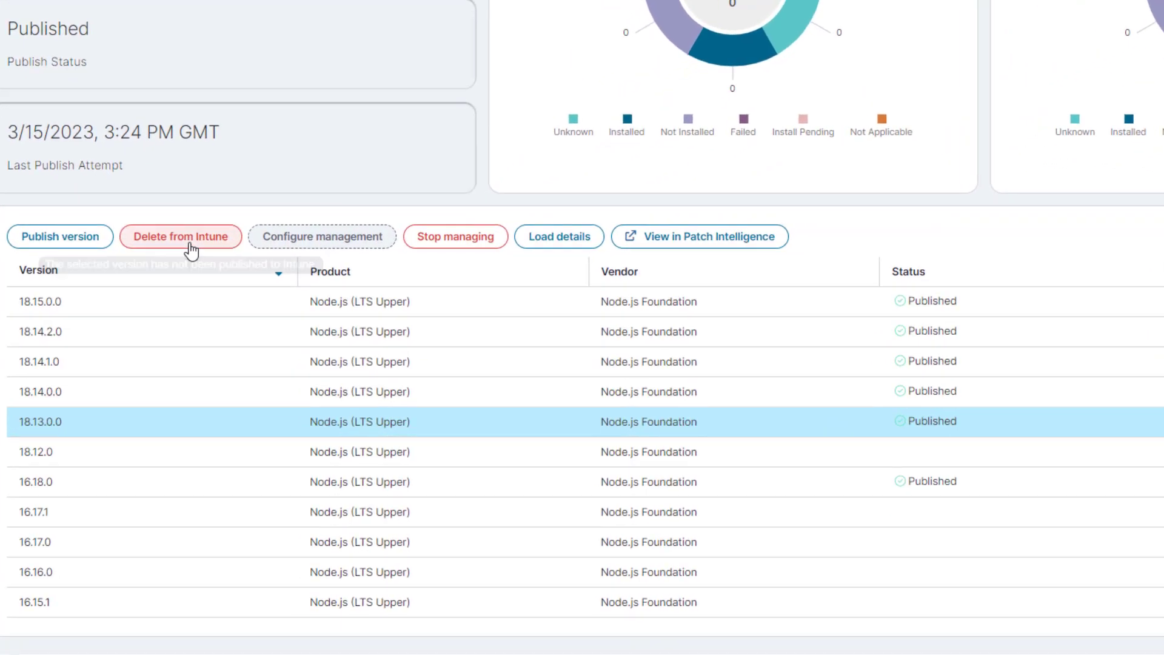
Bring up and cancel the Delete from Intune confirmations for 18.13.0.0, then 18.14.0.0.
left_click(202, 287)
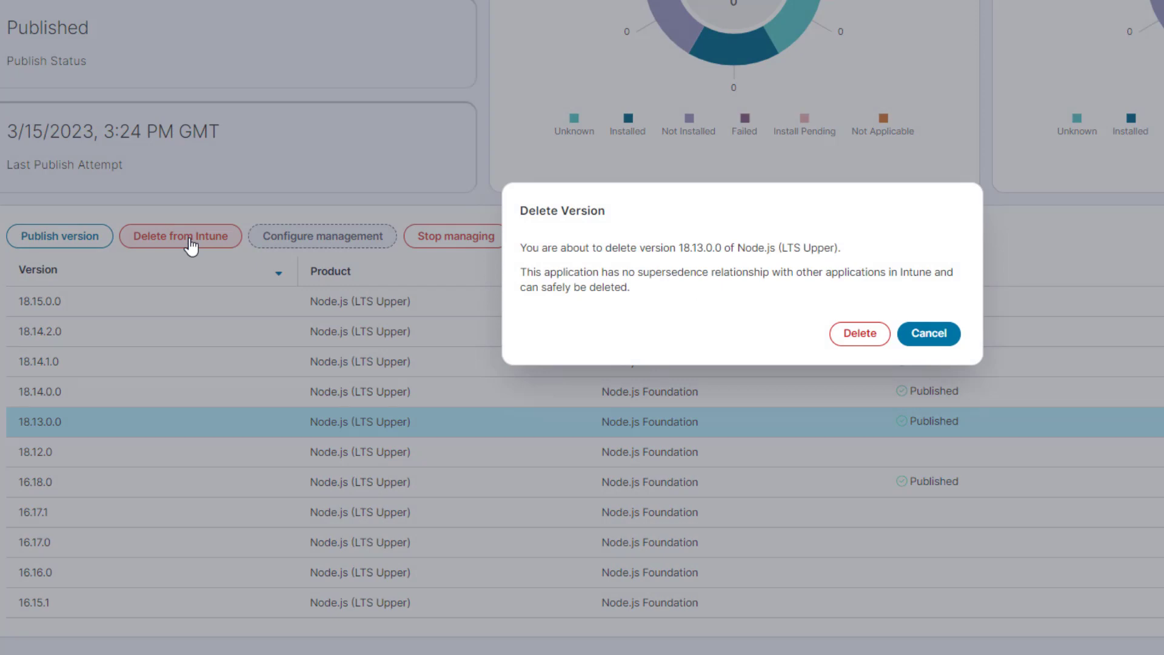
left_click(917, 342)
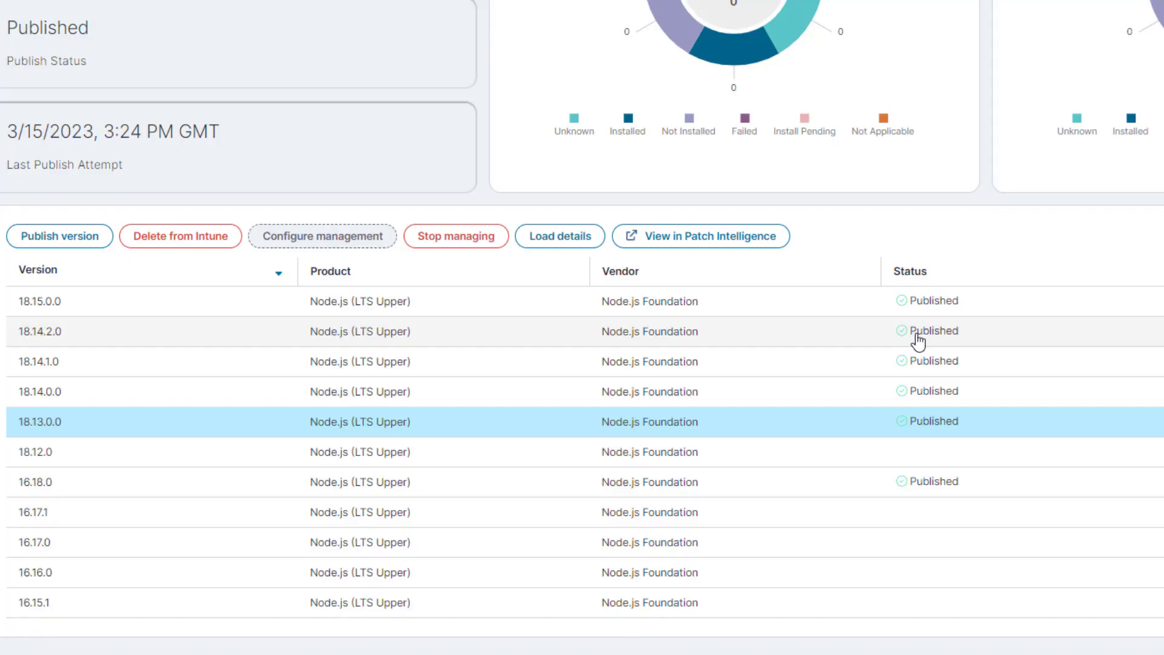
left_click(256, 394)
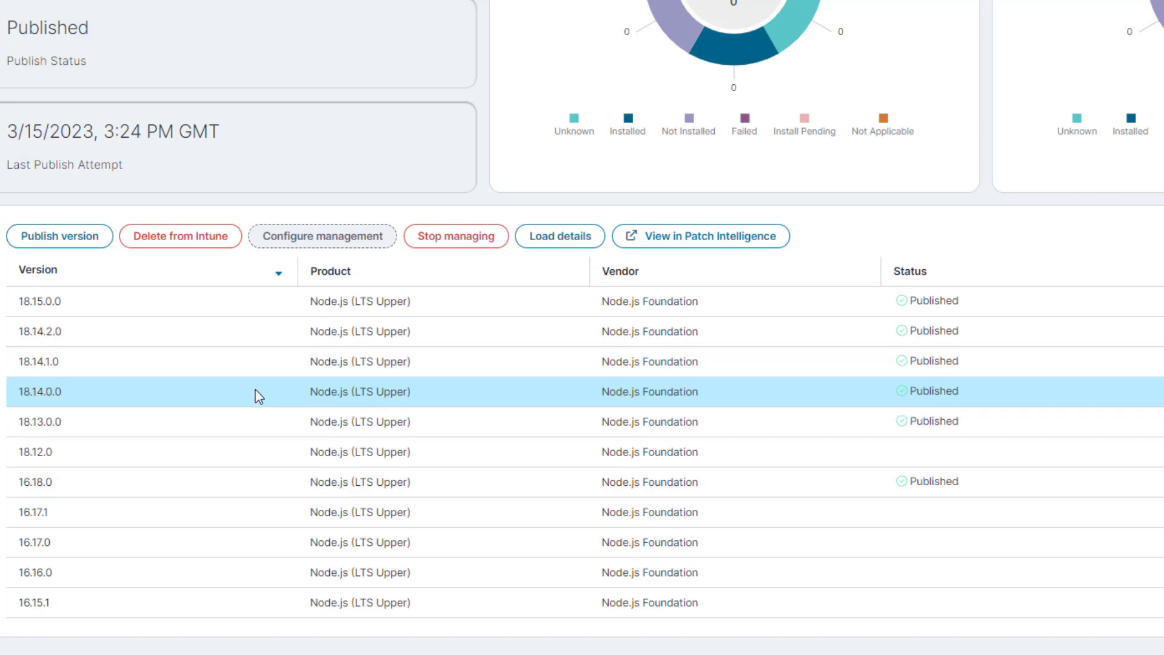
left_click(209, 244)
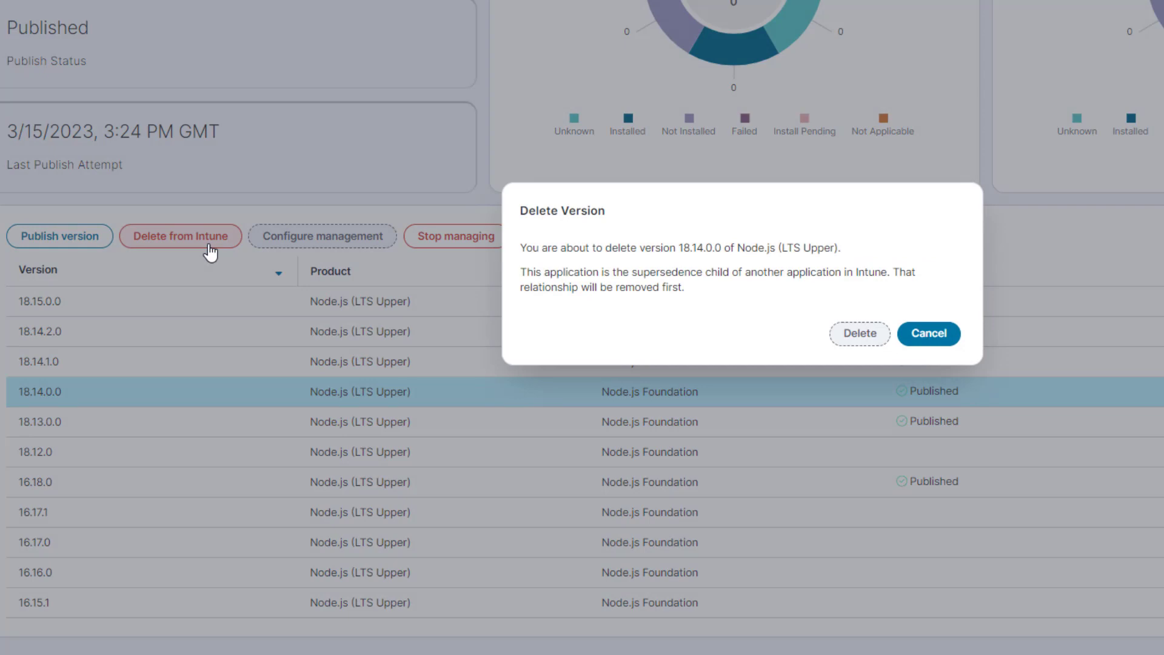
left_click(952, 339)
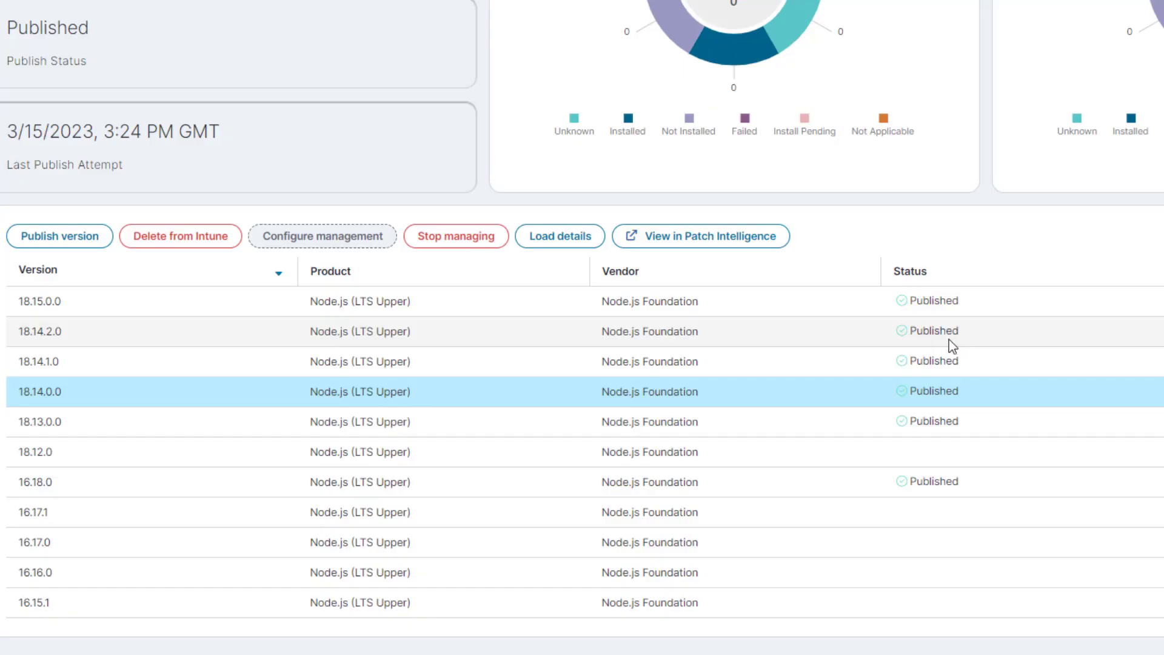
Start deleting 18.14.1.0, switching from Delete Child Applications to Reconcile Supersedence Chain.
left_click(360, 367)
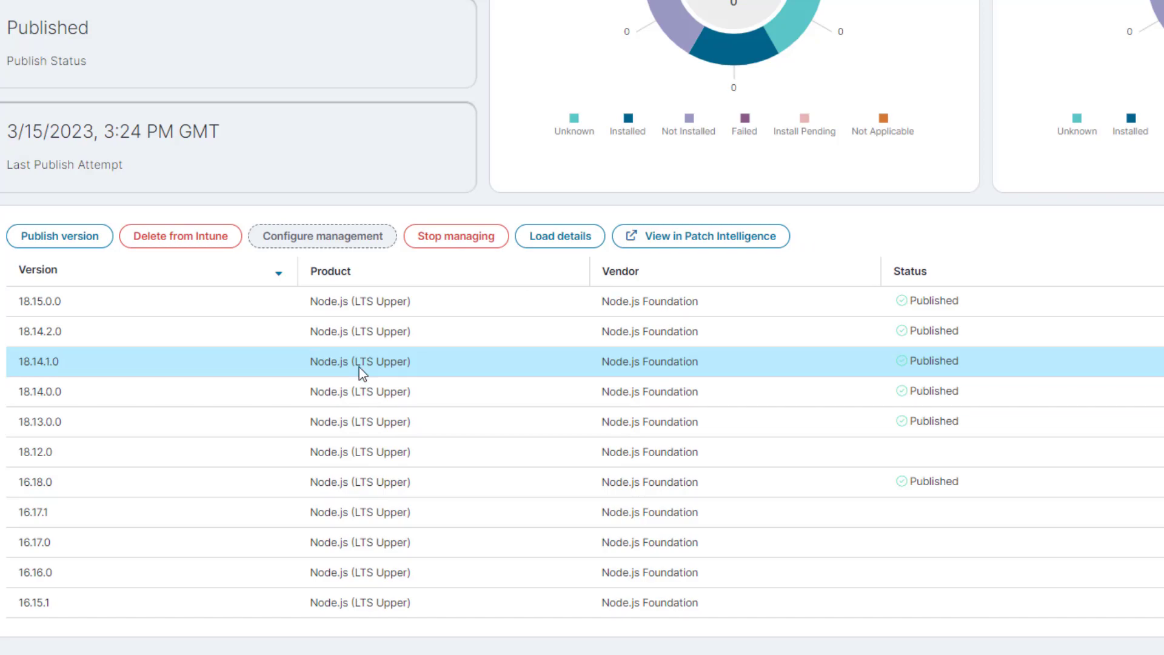
left_click(200, 245)
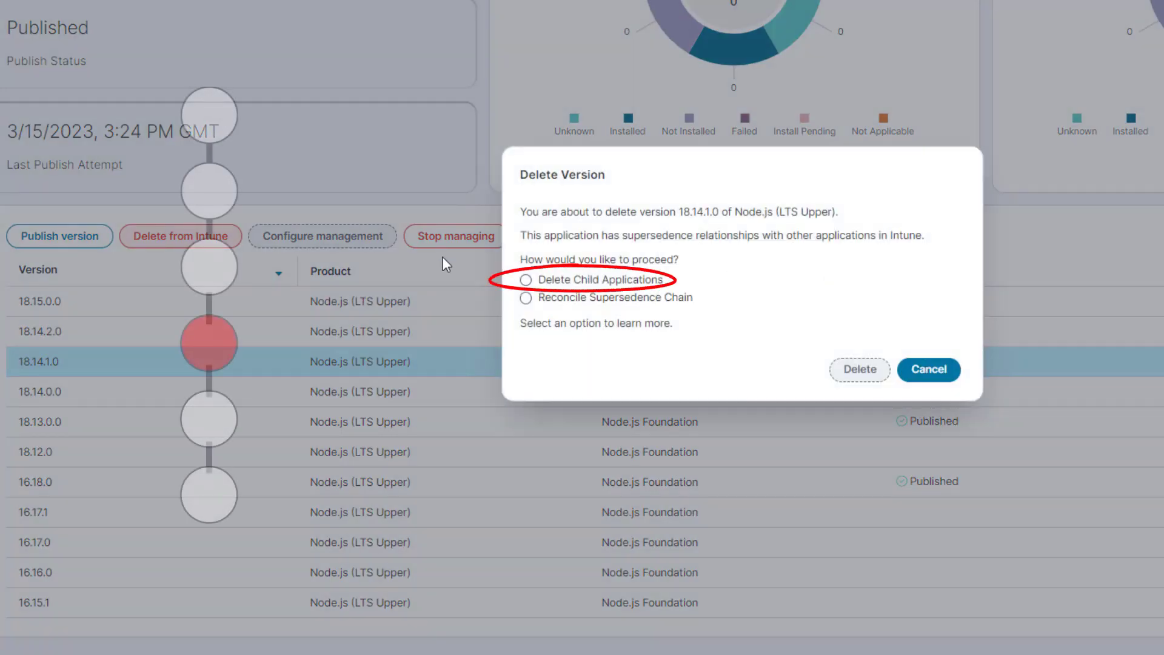
left_click(555, 280)
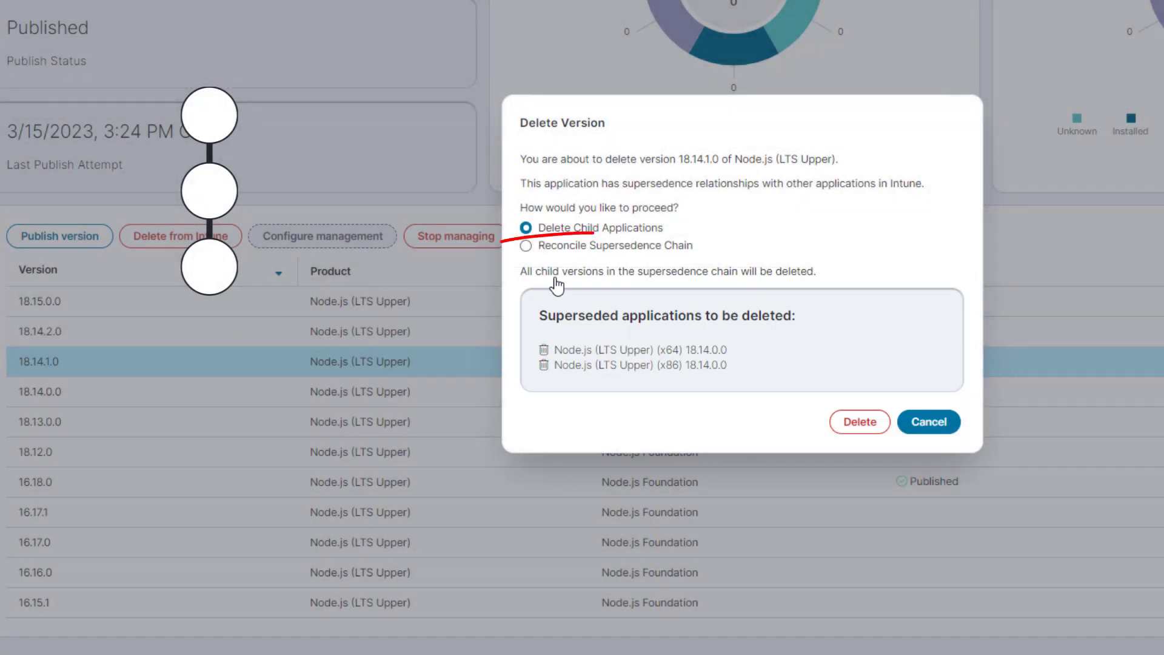
left_click(553, 248)
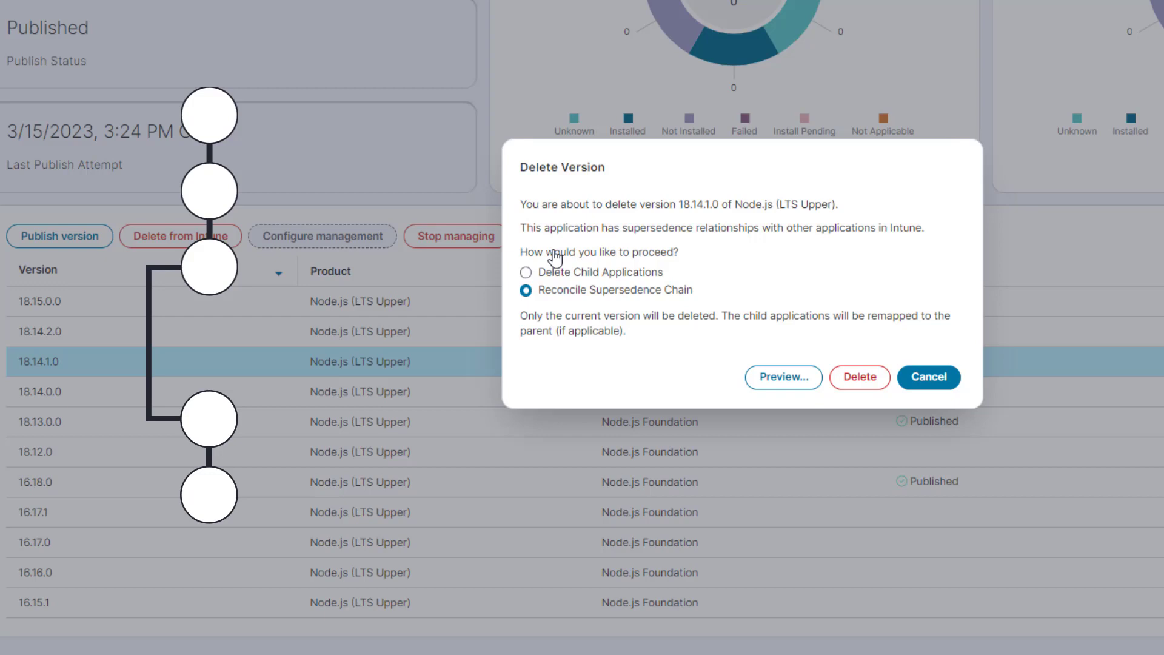
left_click(776, 382)
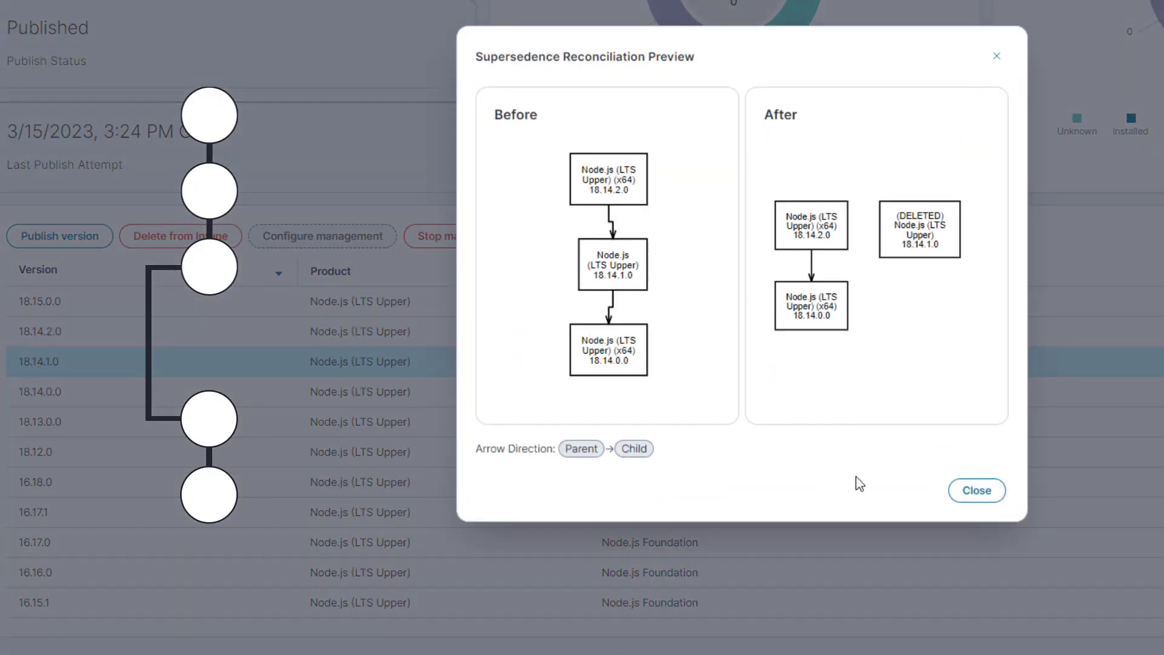
left_click(977, 490)
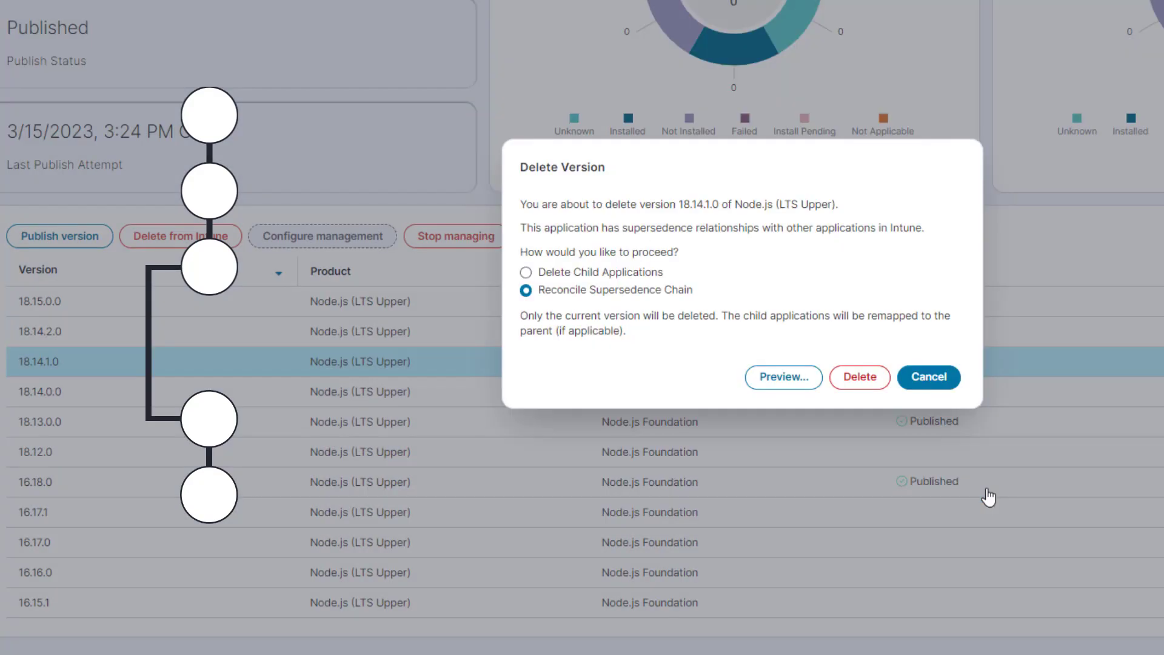